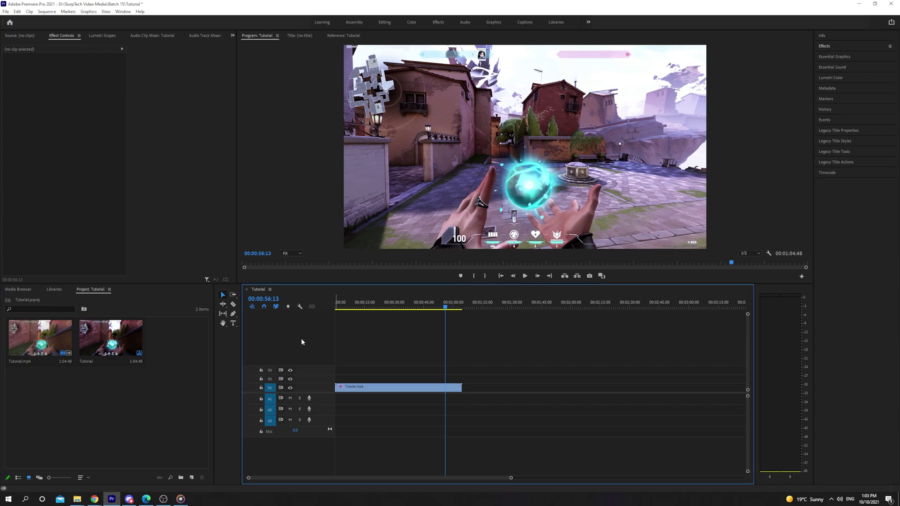
# Display Effect Controls for Tutorial.mp4 on V1, listing Tint, RGB Curves and Brightness & Contrast.
pyautogui.click(360, 391)
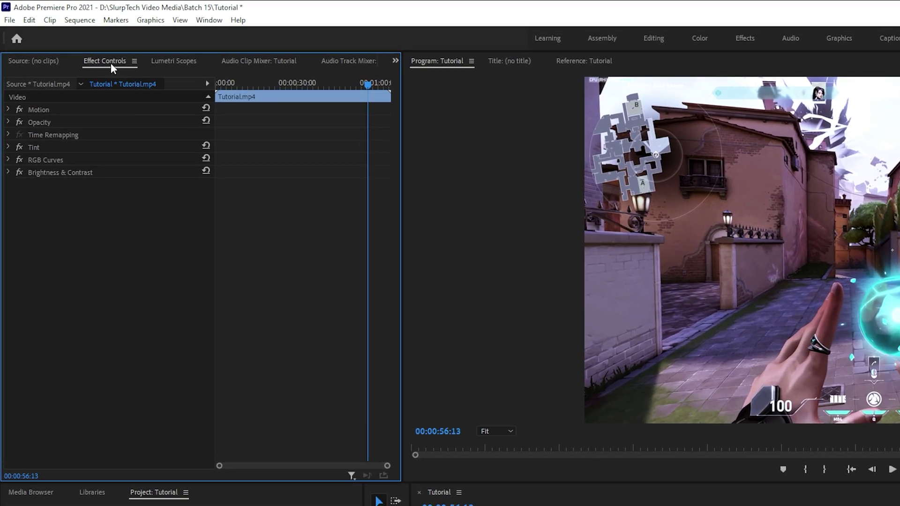
pyautogui.click(211, 20)
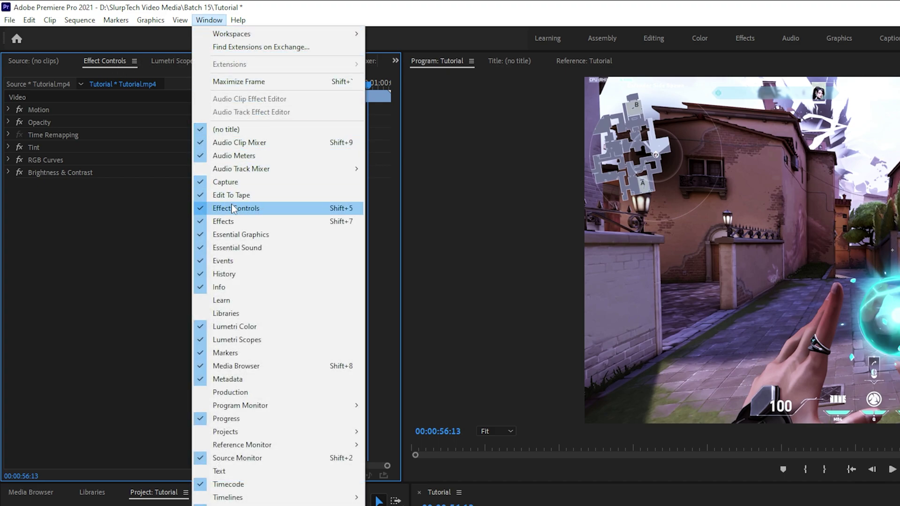
pyautogui.click(165, 209)
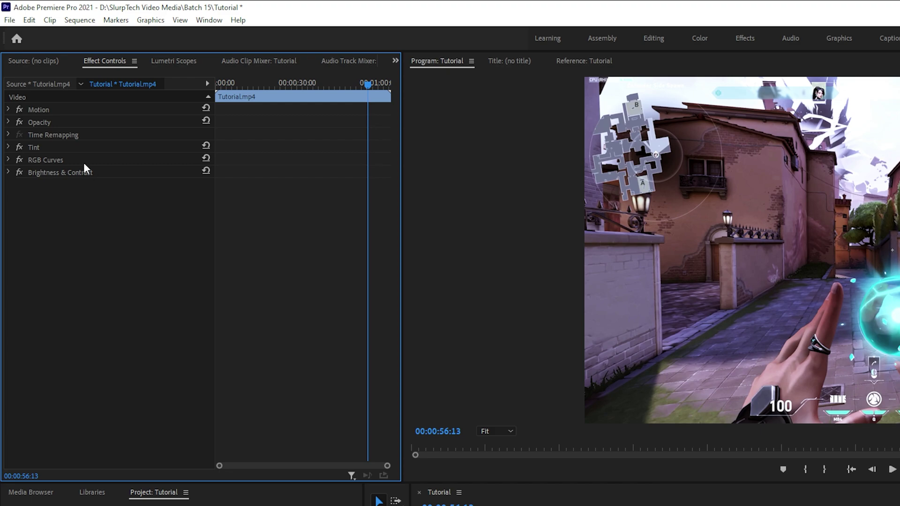
# Select Tint, RGB Curves and Brightness & Contrast and bring up their context menu.
pyautogui.click(65, 147)
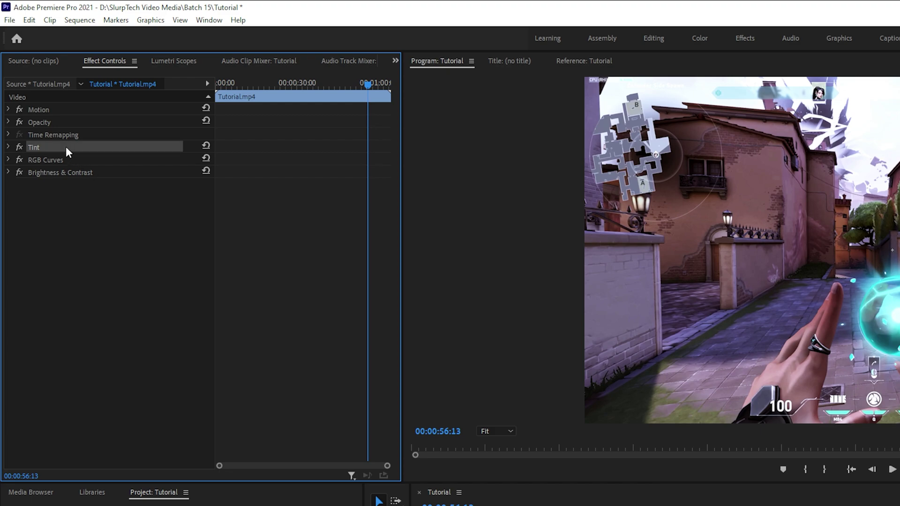
pyautogui.keyDown('ctrl'); pyautogui.click(94, 161); pyautogui.keyUp('ctrl')
pyautogui.keyDown('ctrl'); pyautogui.click(114, 172); pyautogui.keyUp('ctrl')
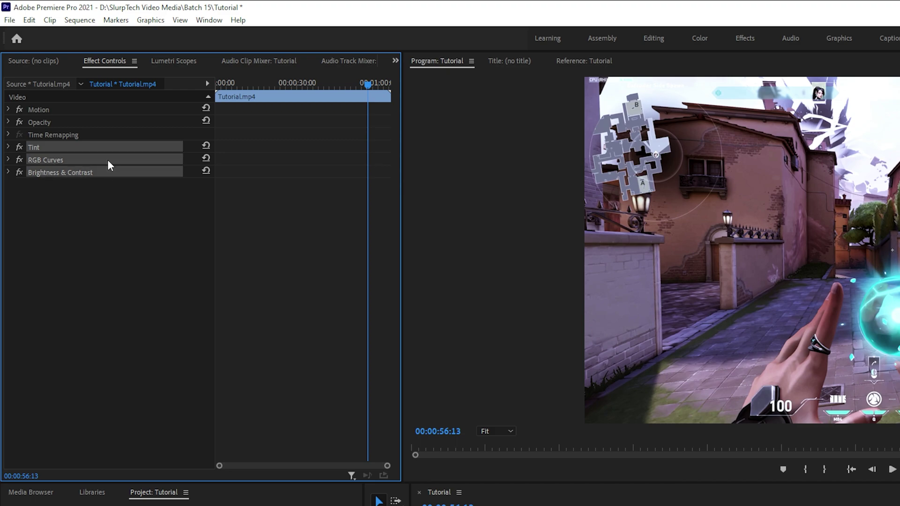
pyautogui.rightClick(96, 147)
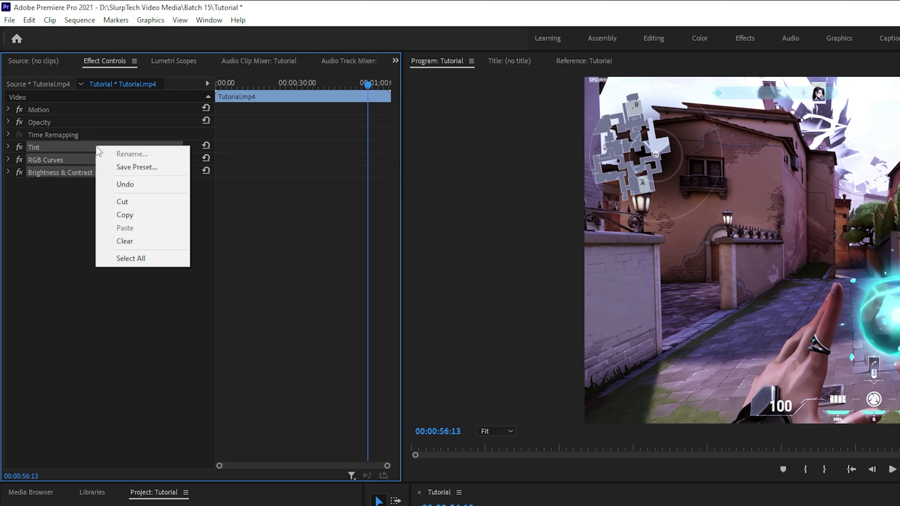
# Save the three effects as the preset 'Color' with Anchor to In Point.
pyautogui.click(129, 168)
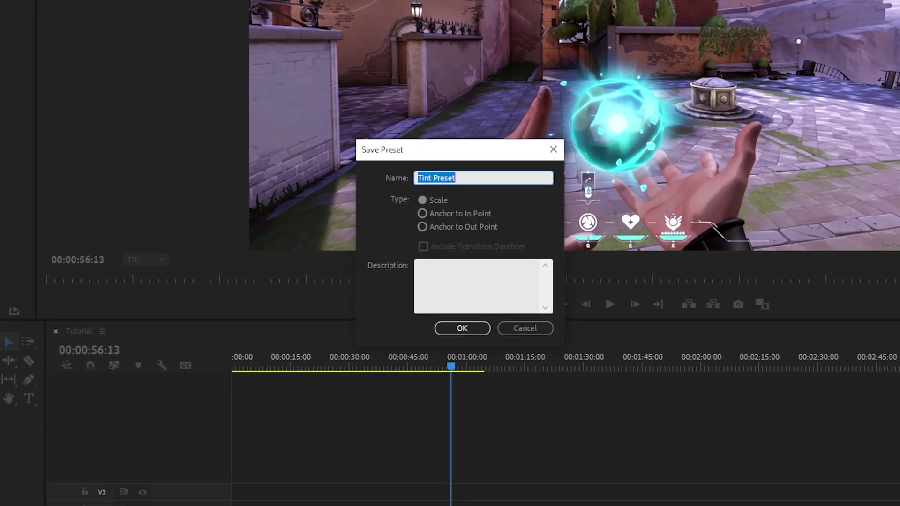
pyautogui.write('Colo')
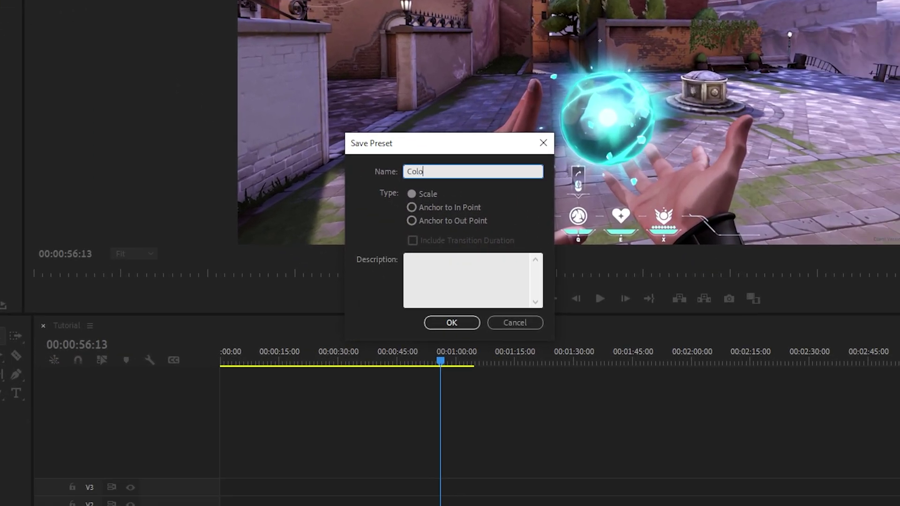
pyautogui.write('r')
pyautogui.click(429, 194)
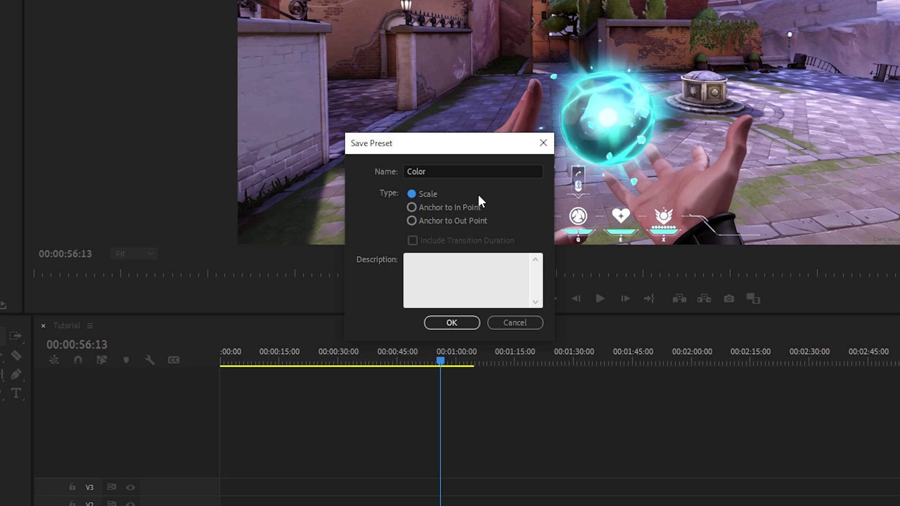
pyautogui.click(453, 205)
pyautogui.click(467, 220)
pyautogui.click(458, 207)
pyautogui.click(462, 328)
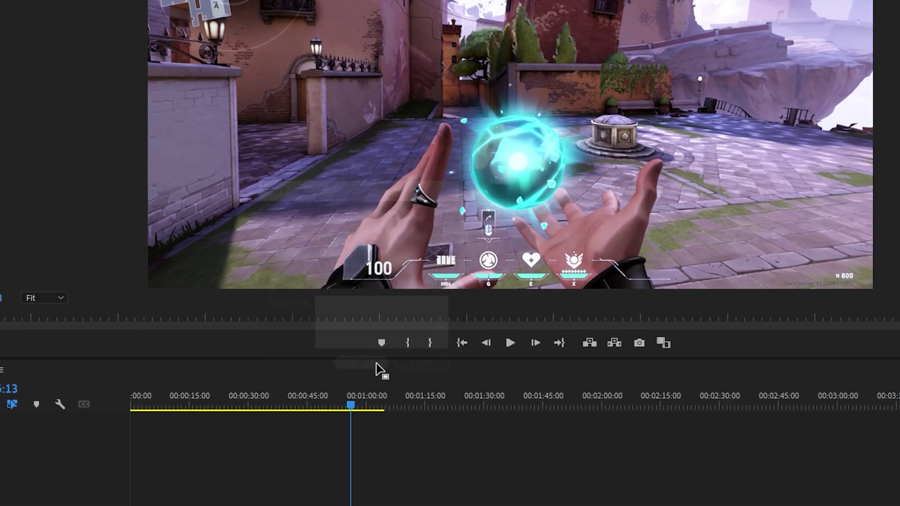
# Expand Presets in the Effects panel to reveal the Color preset.
pyautogui.click(780, 69)
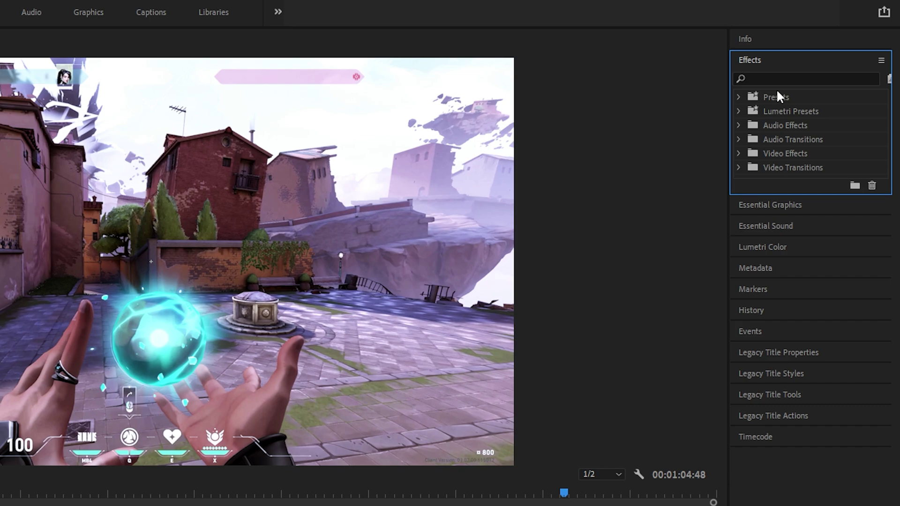
pyautogui.click(740, 96)
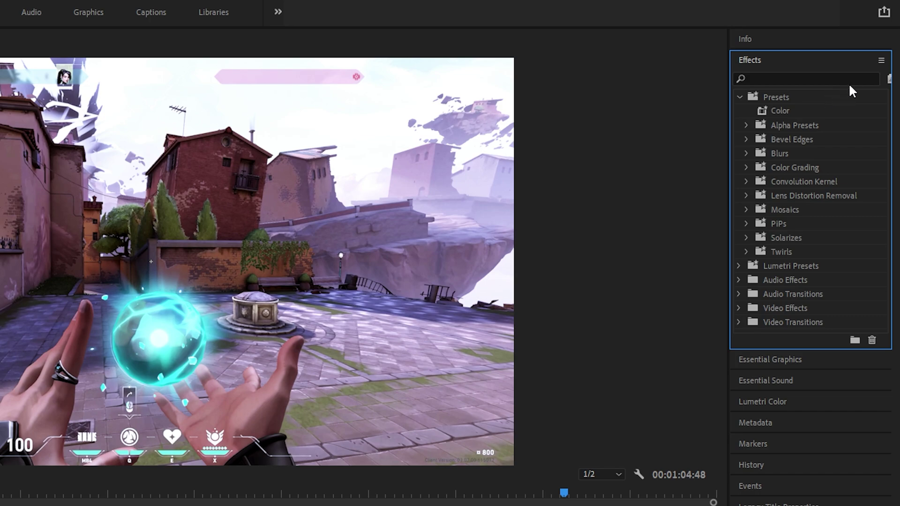
# Add a 'Colors' presets bin and drag the Color preset into it.
pyautogui.click(882, 63)
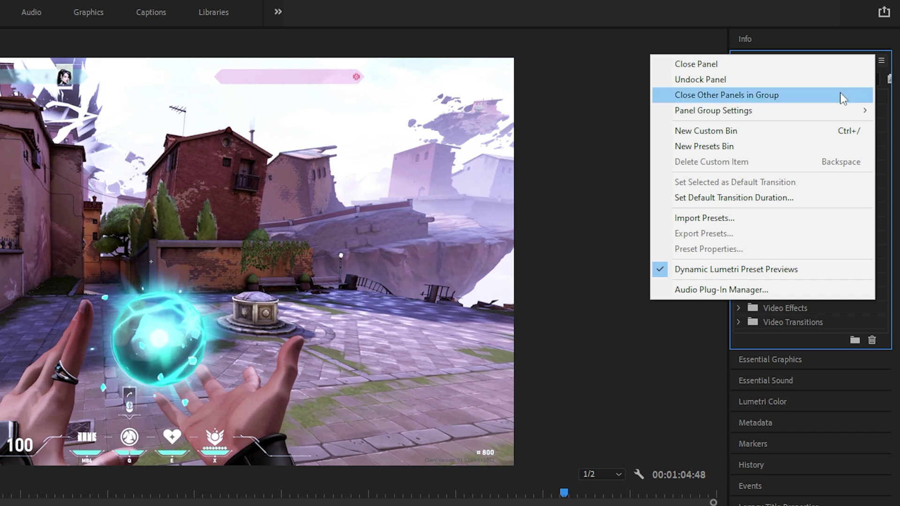
pyautogui.click(764, 146)
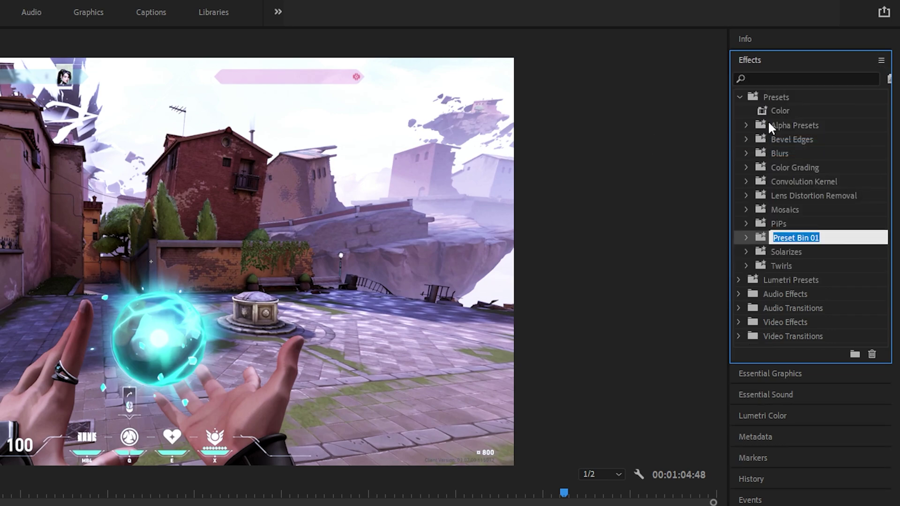
pyautogui.write('Colors')
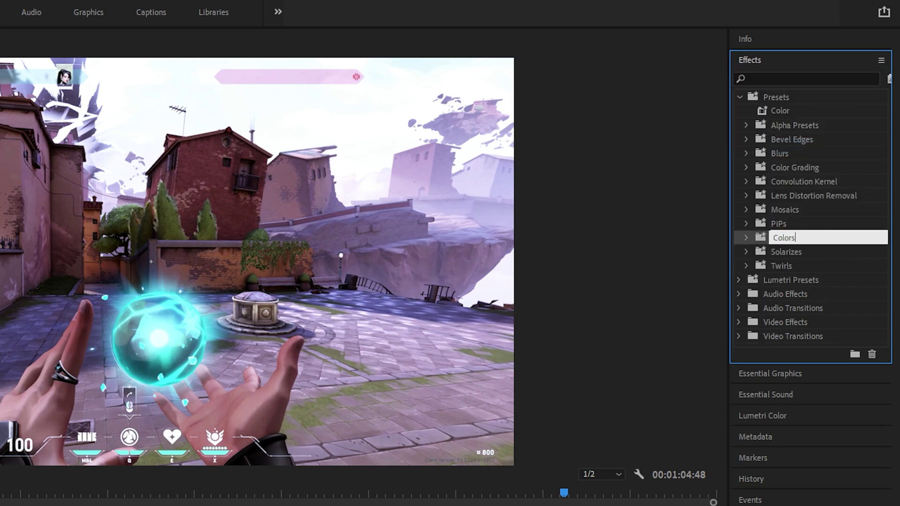
pyautogui.press('Return')
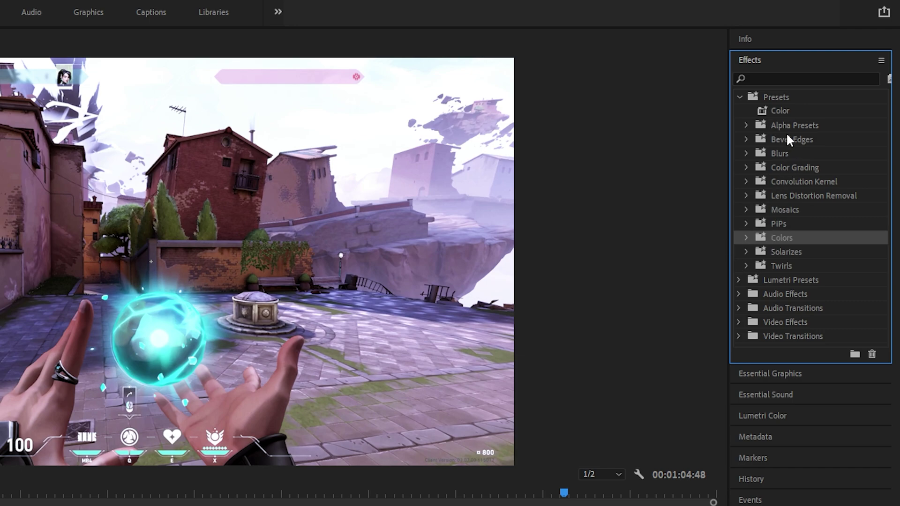
pyautogui.moveTo(794, 113); pyautogui.dragTo(794, 239)
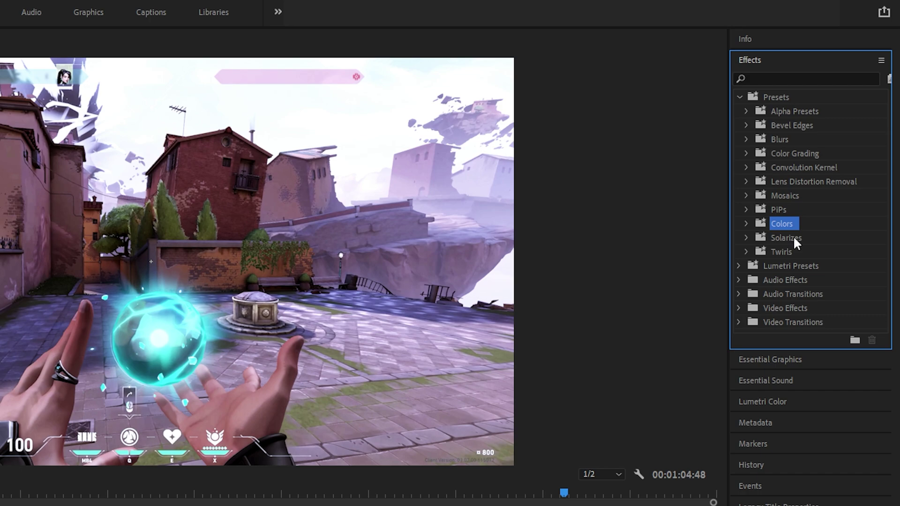
pyautogui.click(810, 219)
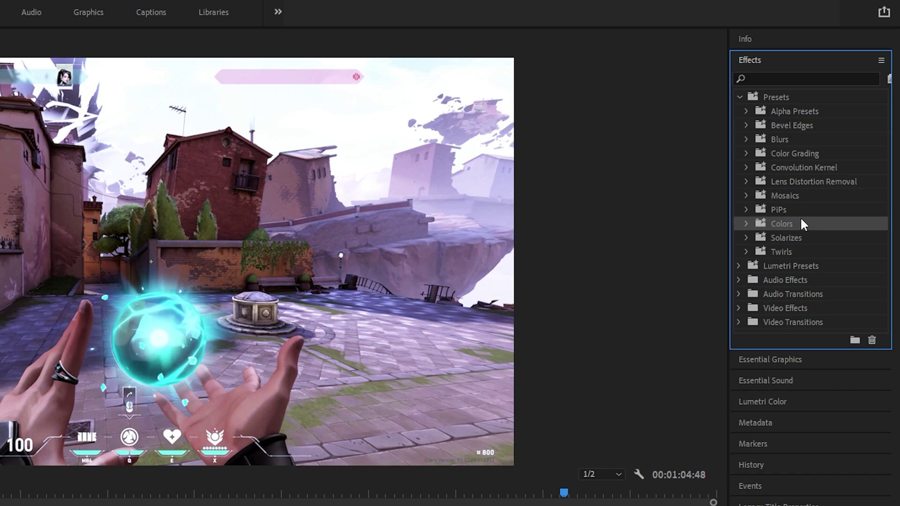
# Export the Colors bin's presets to a file named 'Colors'.
pyautogui.rightClick(804, 225)
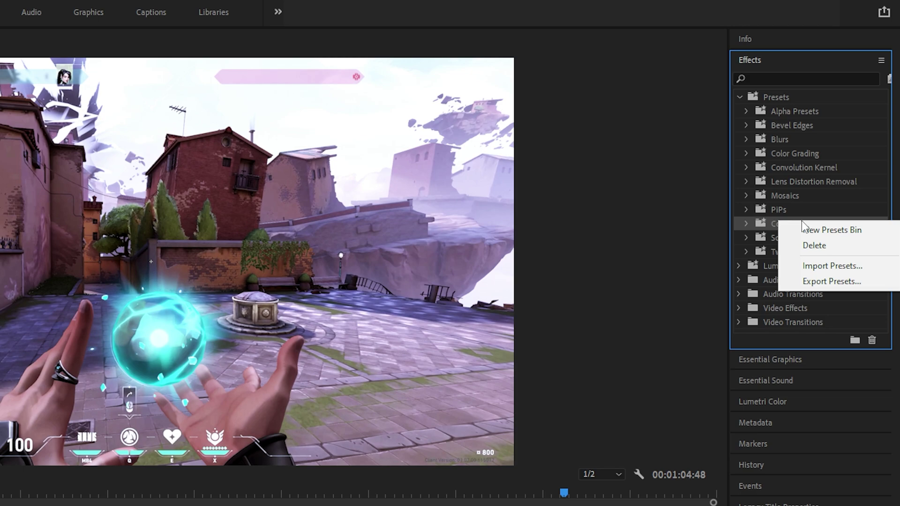
pyautogui.click(815, 281)
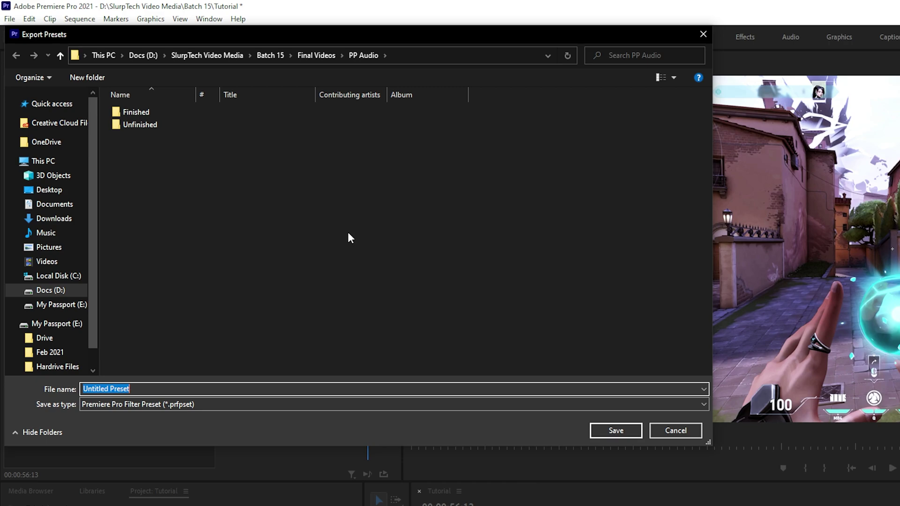
pyautogui.write('Colors')
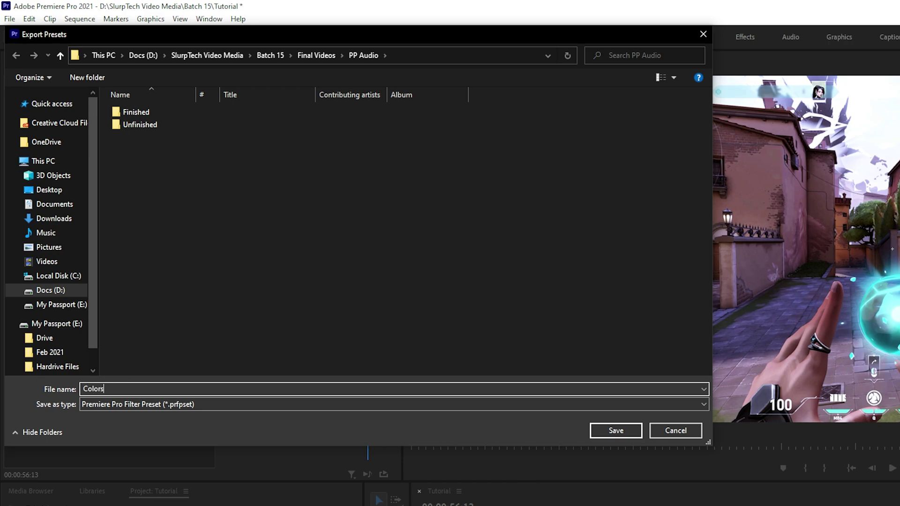
pyautogui.press('Return')
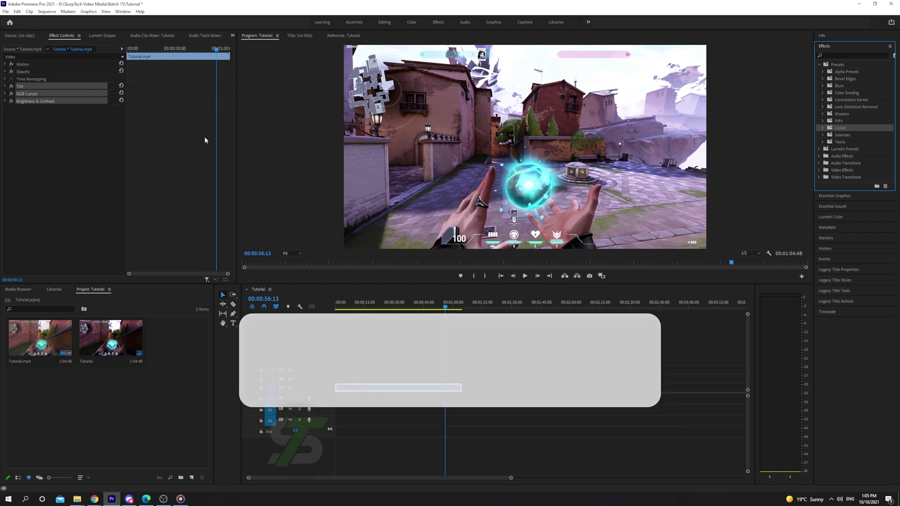